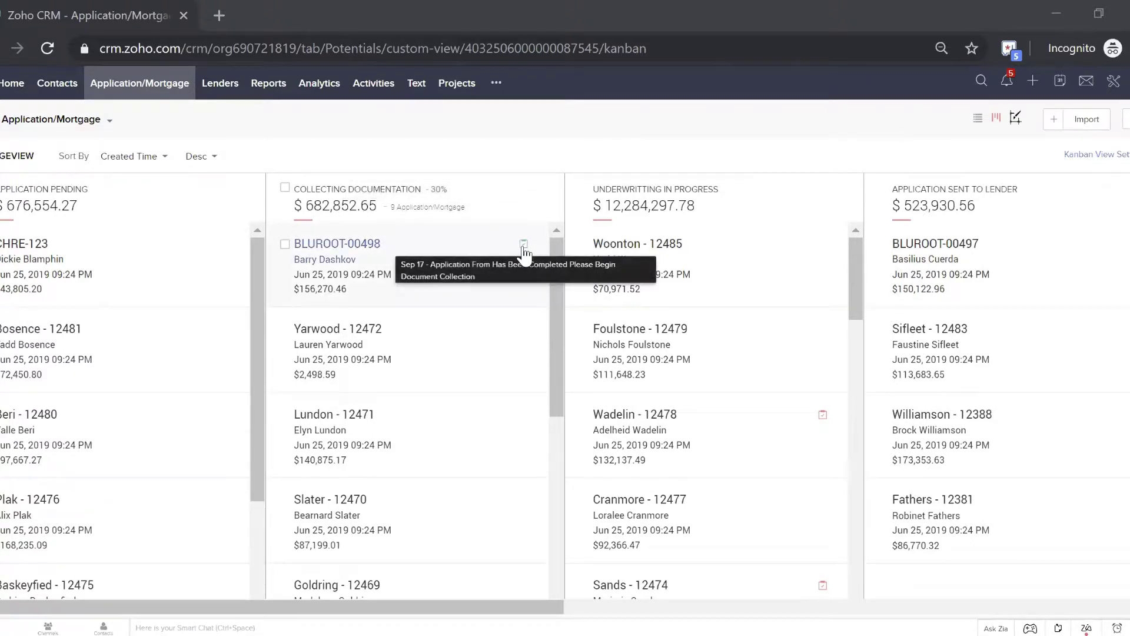
Open BLUROOT-00498 from the pipeline board and advance it to Underwritting In Progress.
left_click(369, 249)
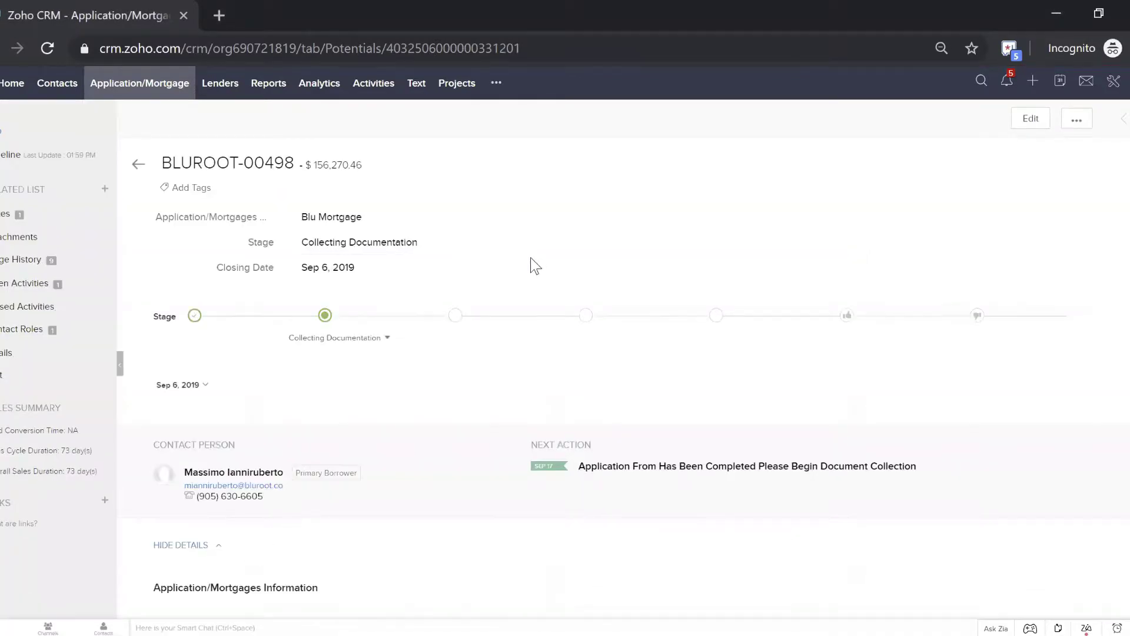
scroll(530, 257, "down", 2)
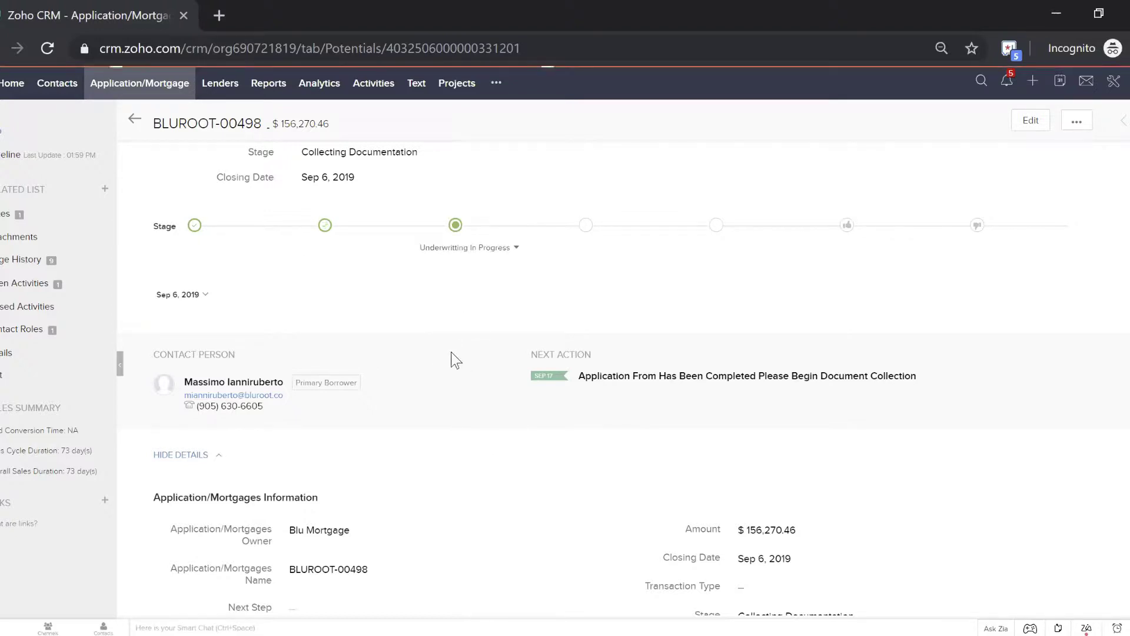
right_click(519, 314)
Reload the record to show the two new follow-up tasks and go to Activities.
left_click(558, 352)
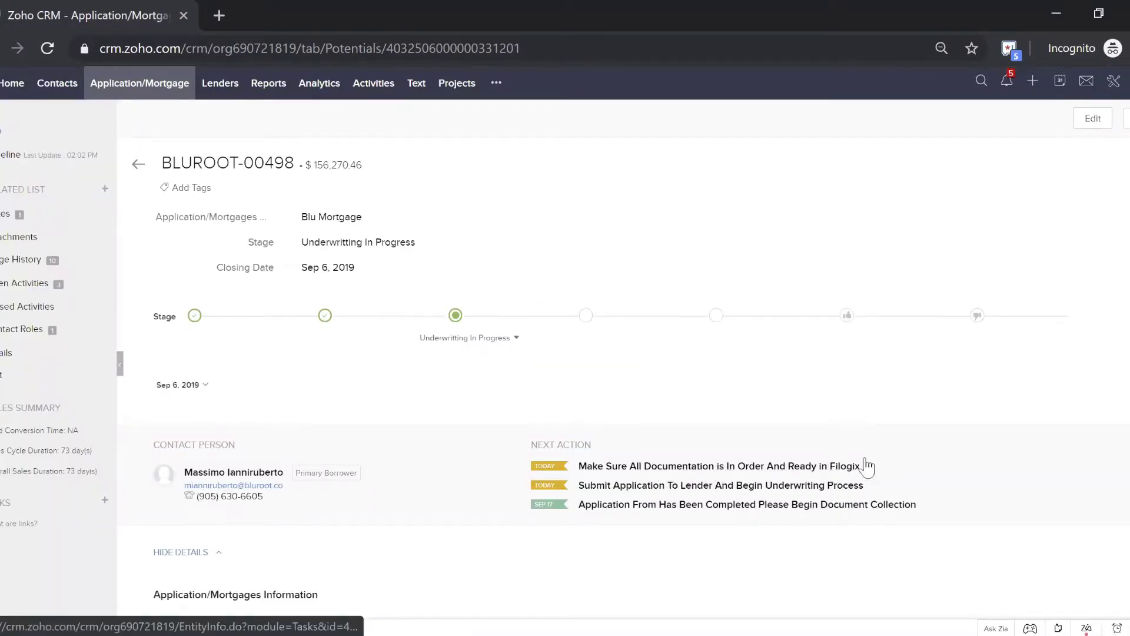
scroll(900, 449, "down", 1)
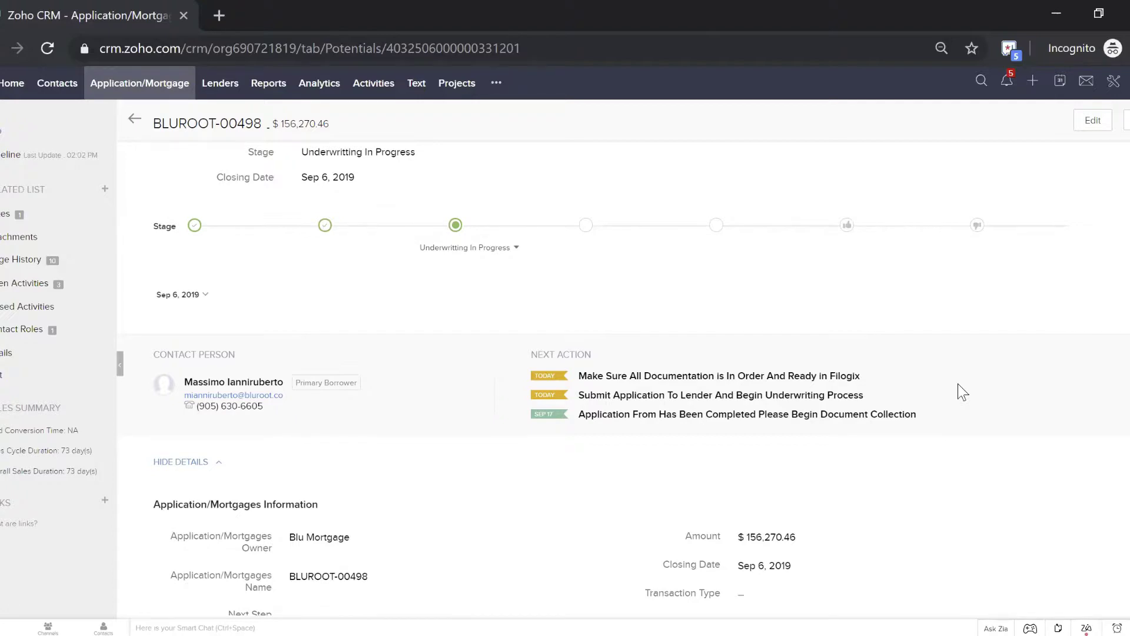
left_click(374, 83)
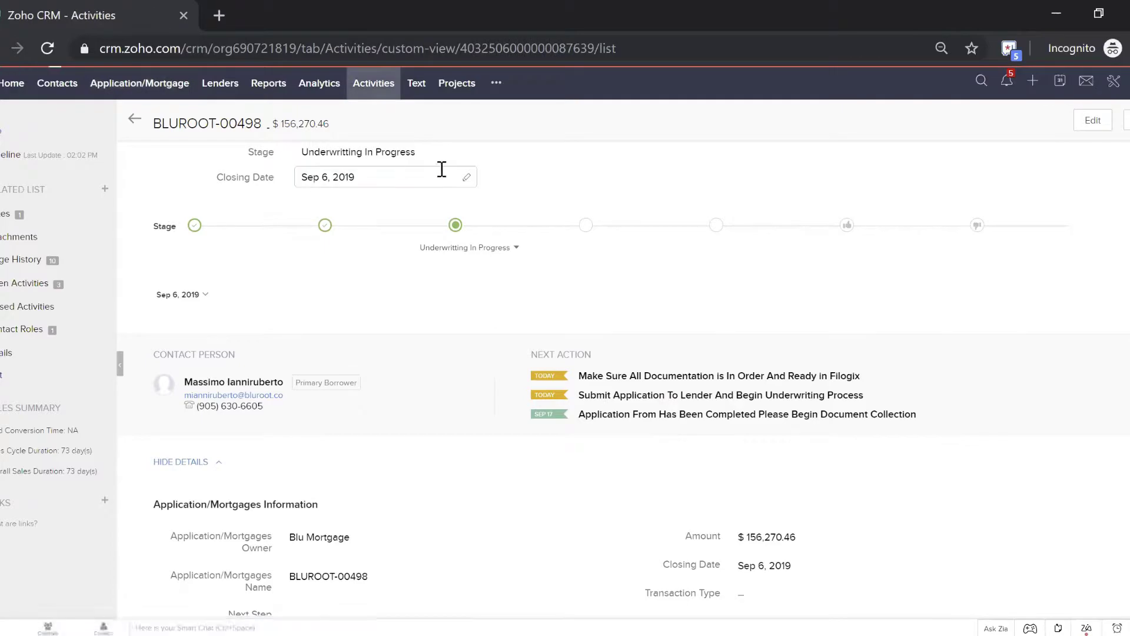
scroll(482, 359, "down", 5)
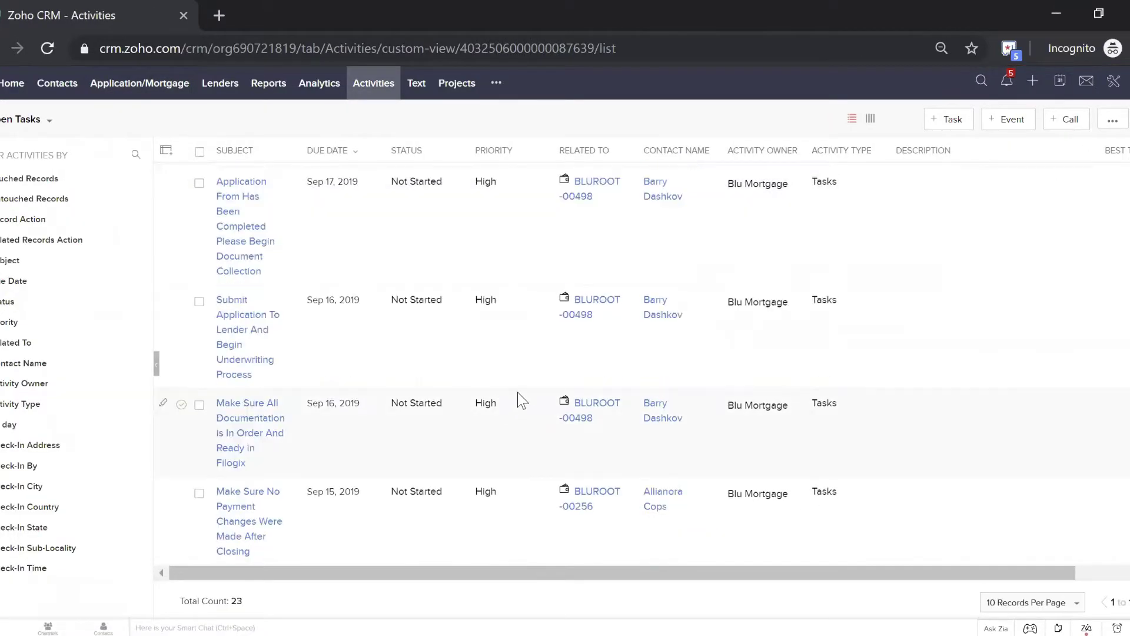
scroll(486, 344, "up", 5)
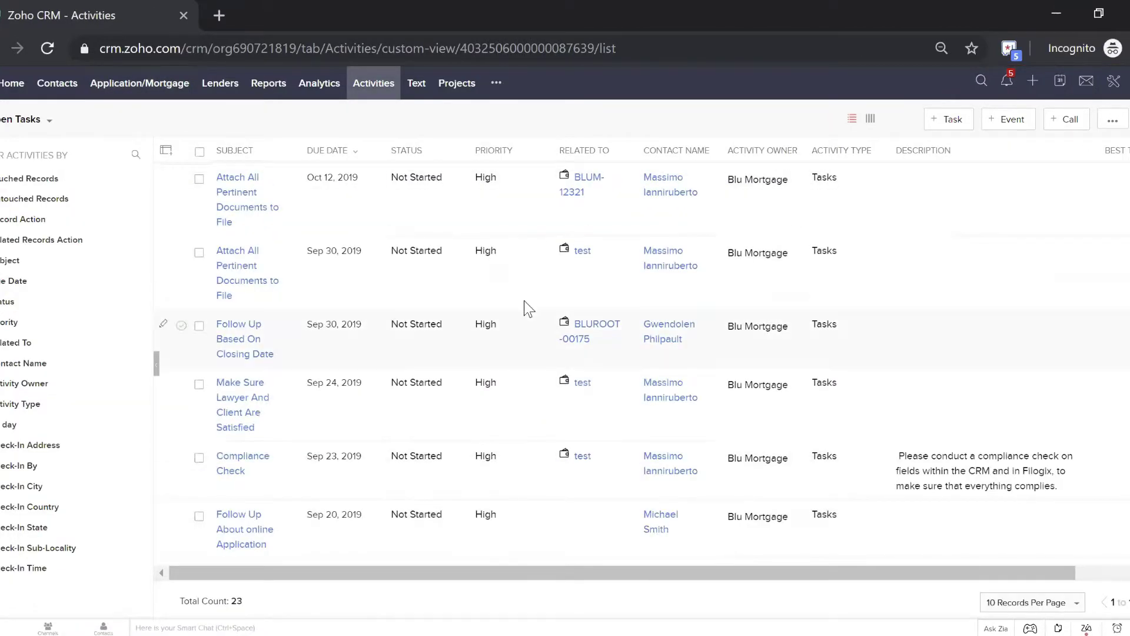
key("alt+Left")
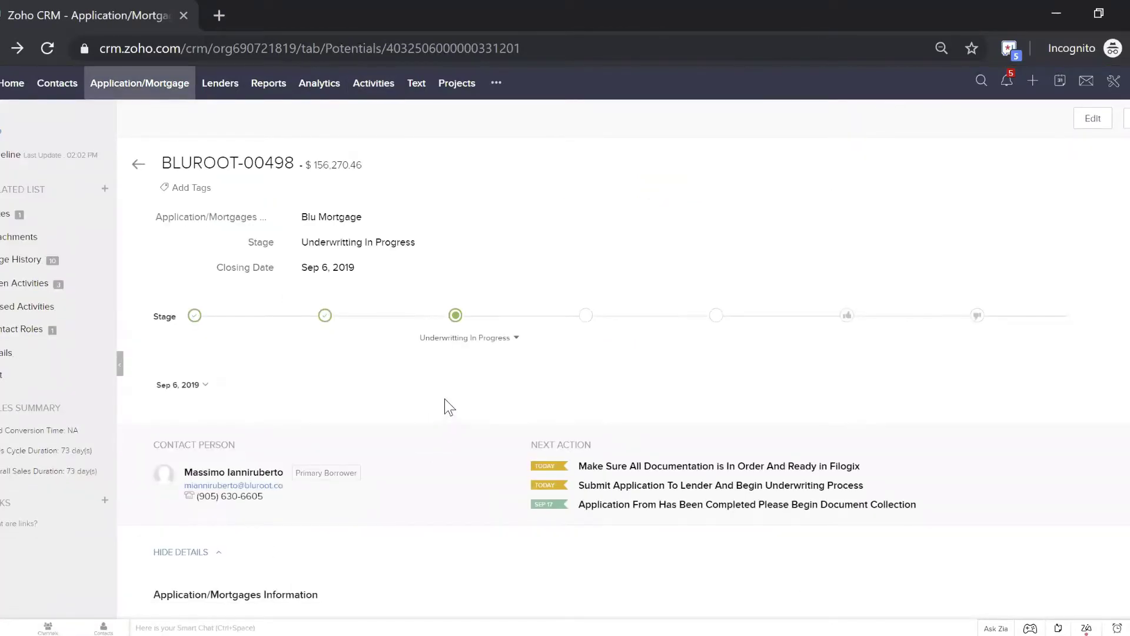
Complete the documentation, document-collection and lender-submission tasks, then advance to Application Sent To Lender.
left_click(26, 284)
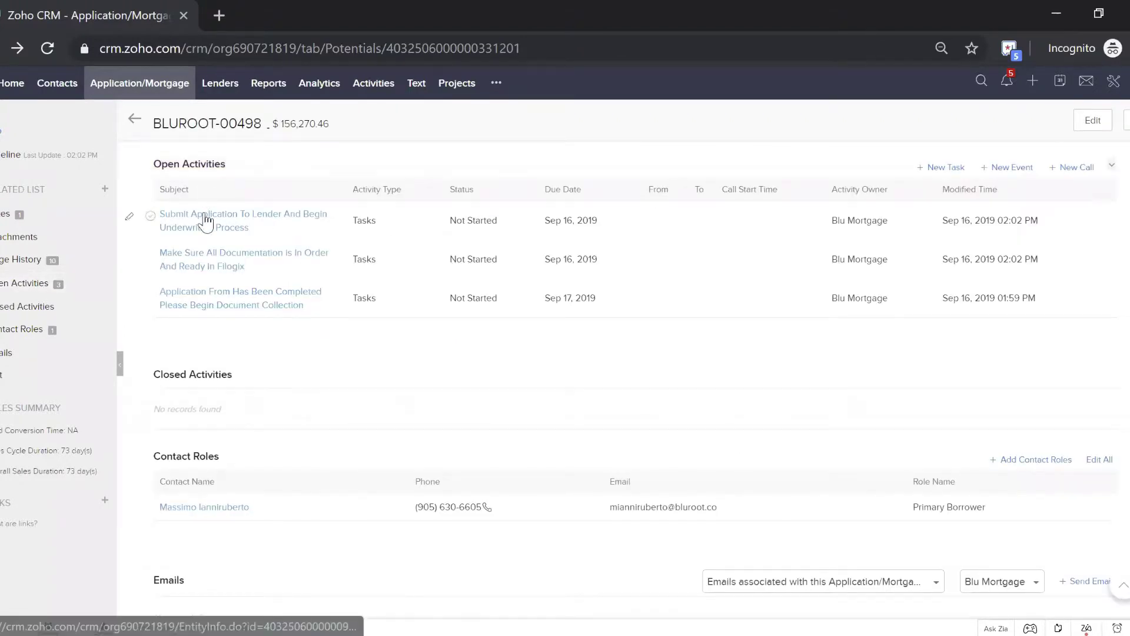
mouse_move(243, 220)
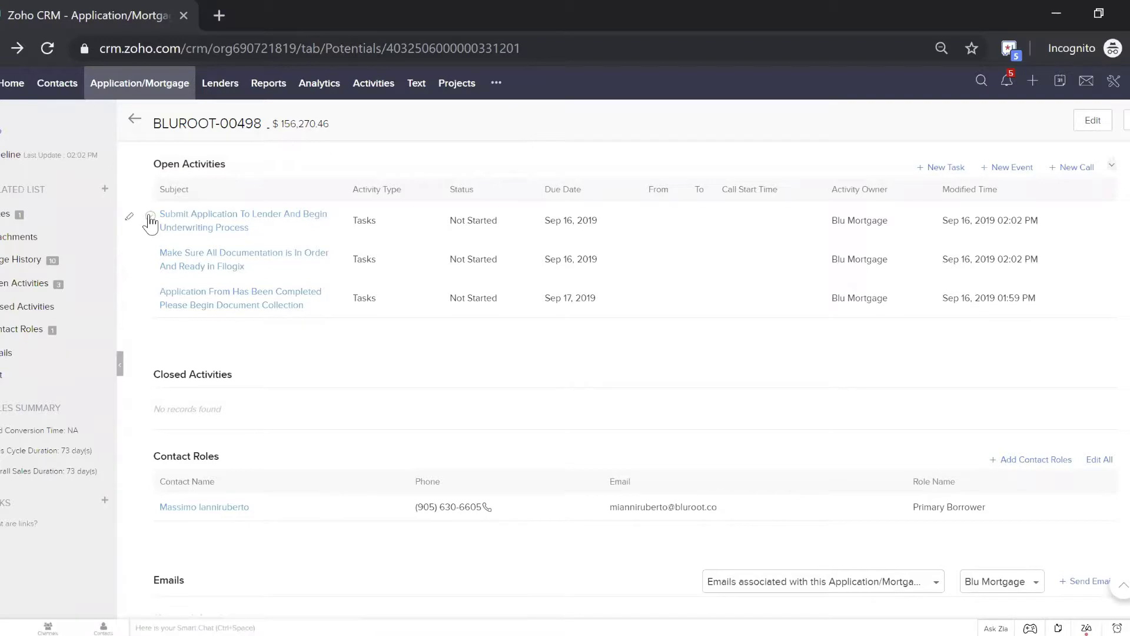
left_click(147, 258)
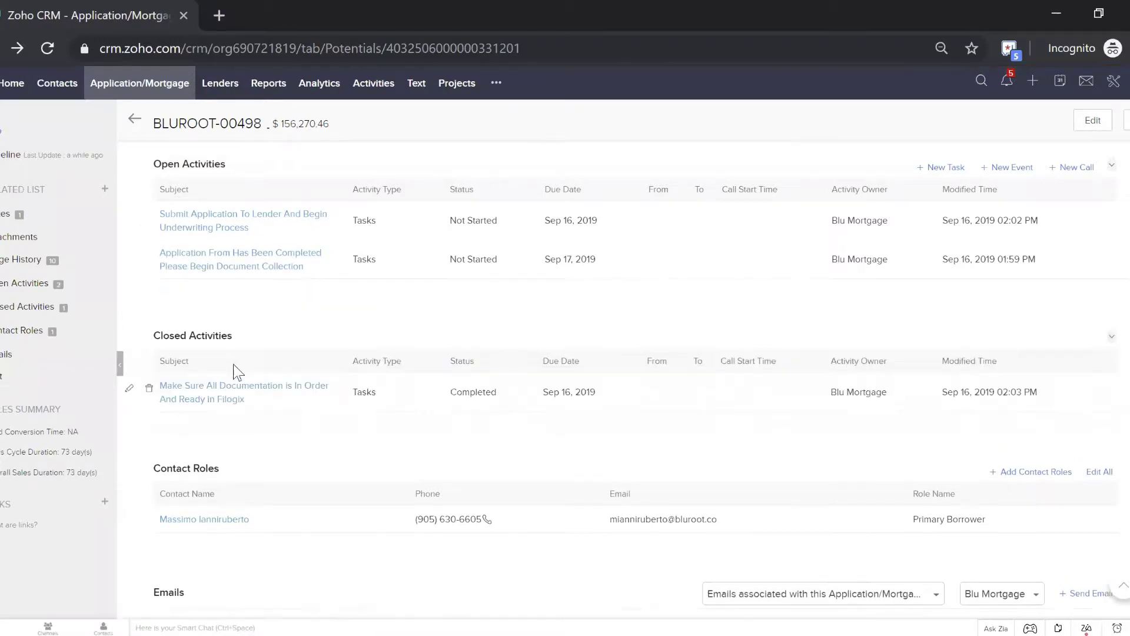
left_click(147, 251)
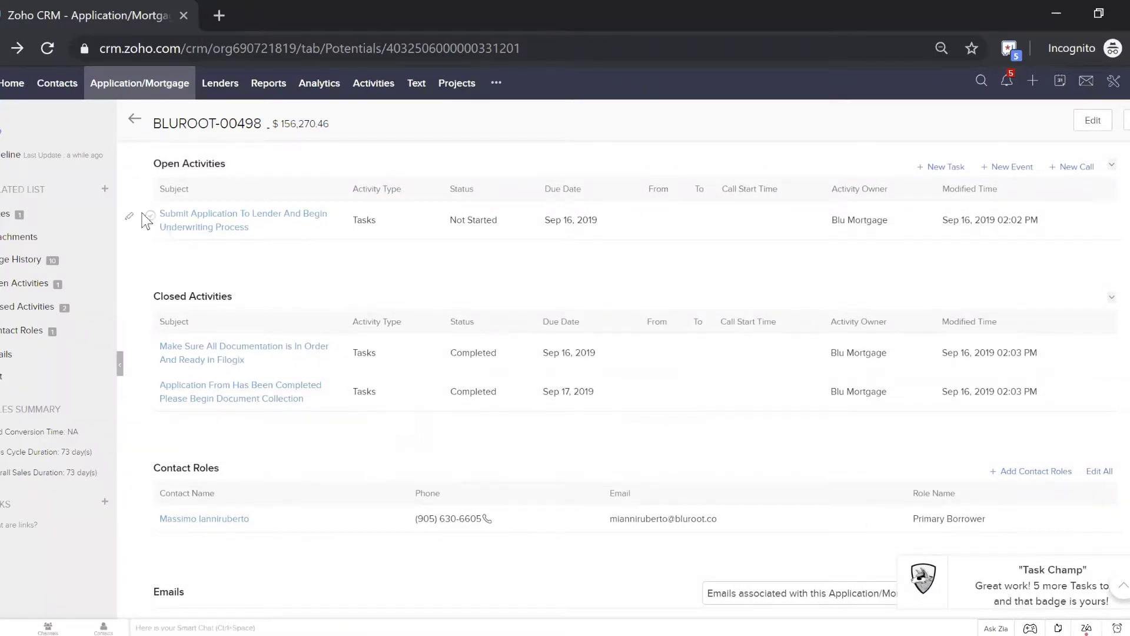
left_click(150, 218)
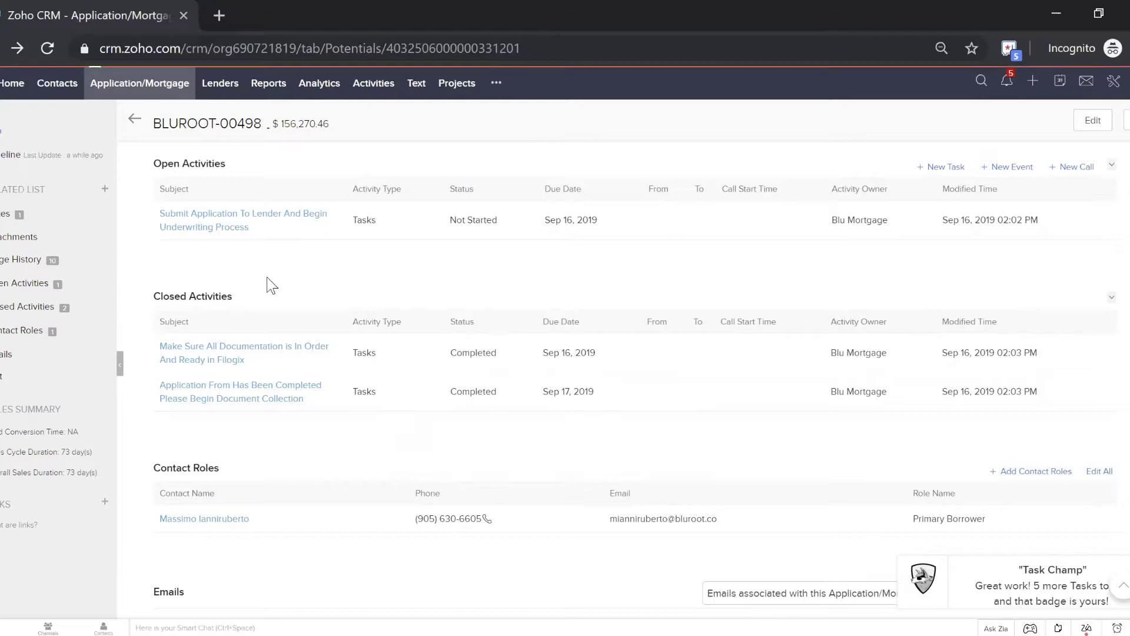
scroll(302, 306, "up", 5)
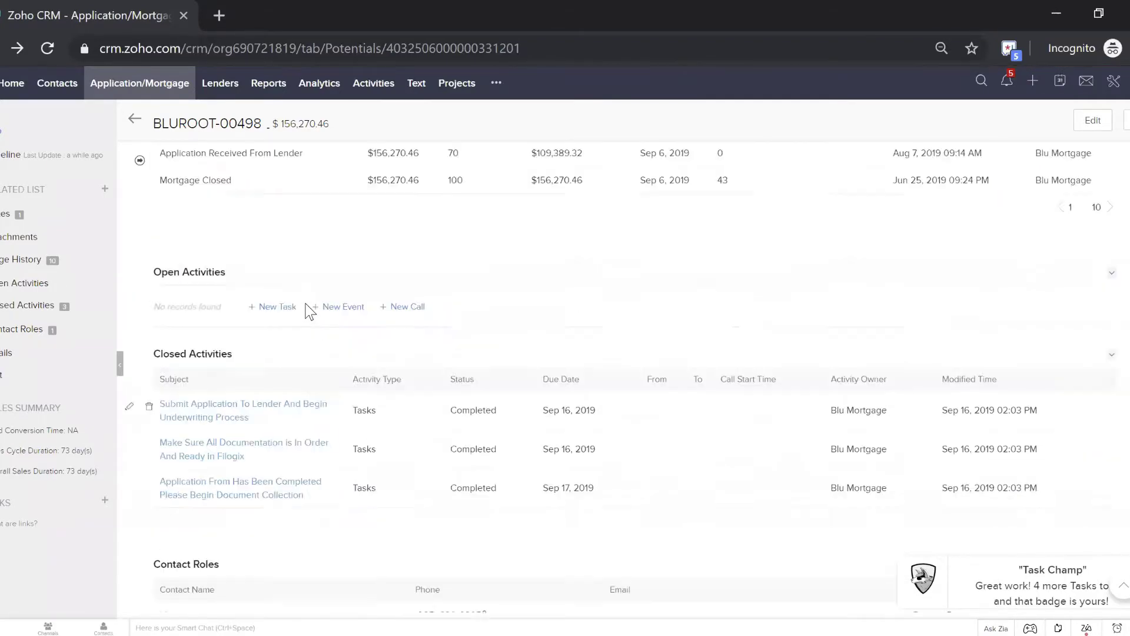
scroll(303, 306, "up", 5)
scroll(306, 303, "up", 5)
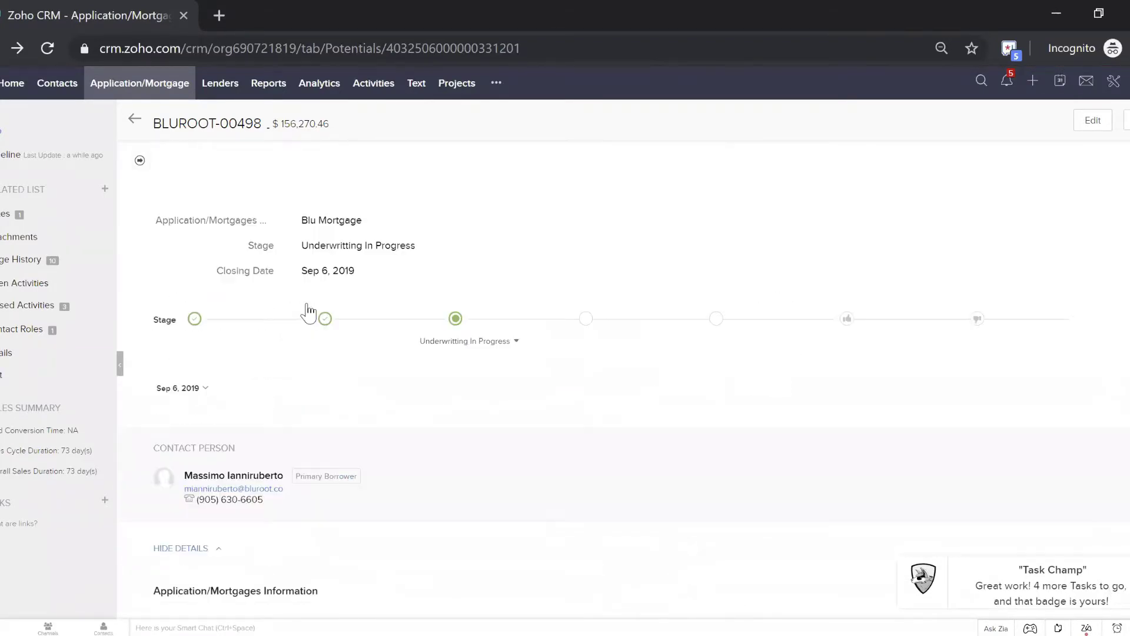
left_click(586, 319)
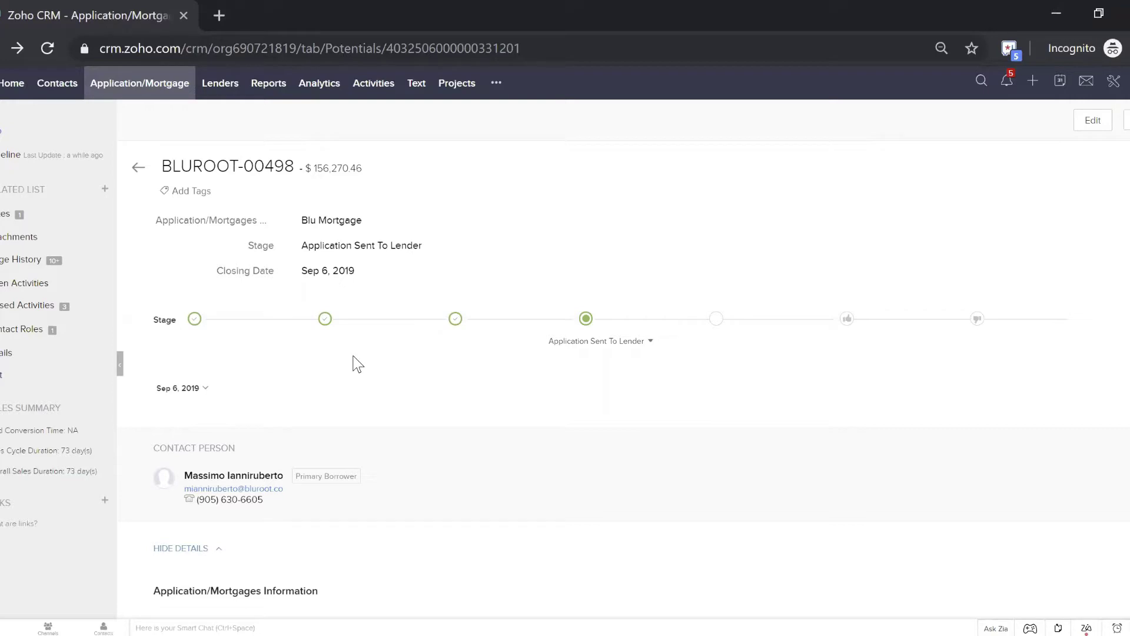
Advance BLUROOT-00498 to Ready To Close and reload the record.
left_click(715, 318)
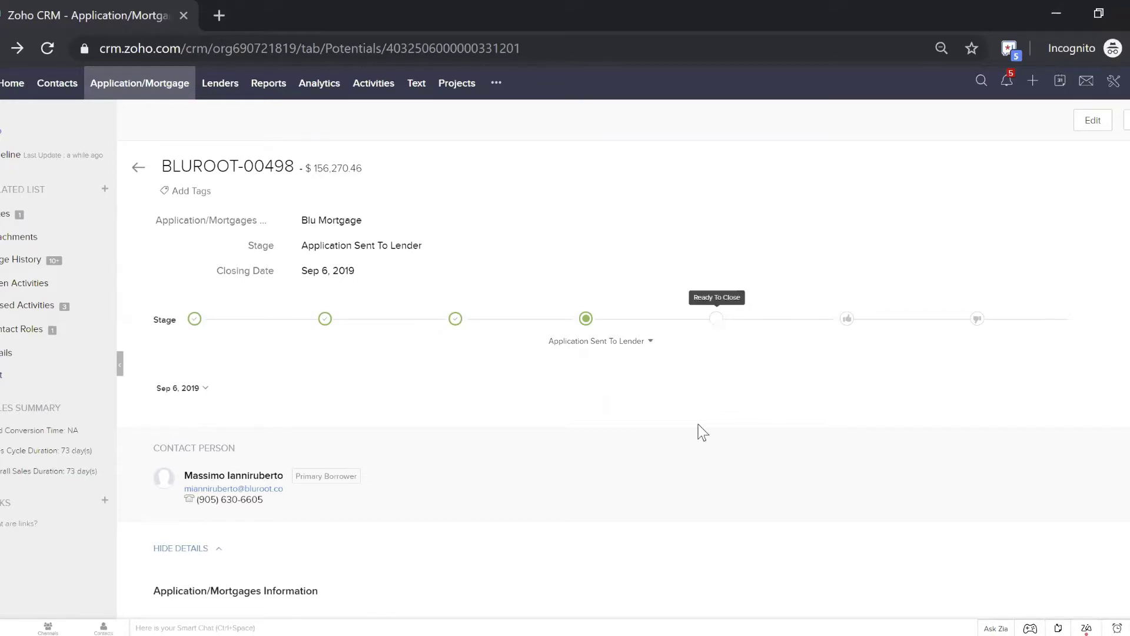
right_click(732, 422)
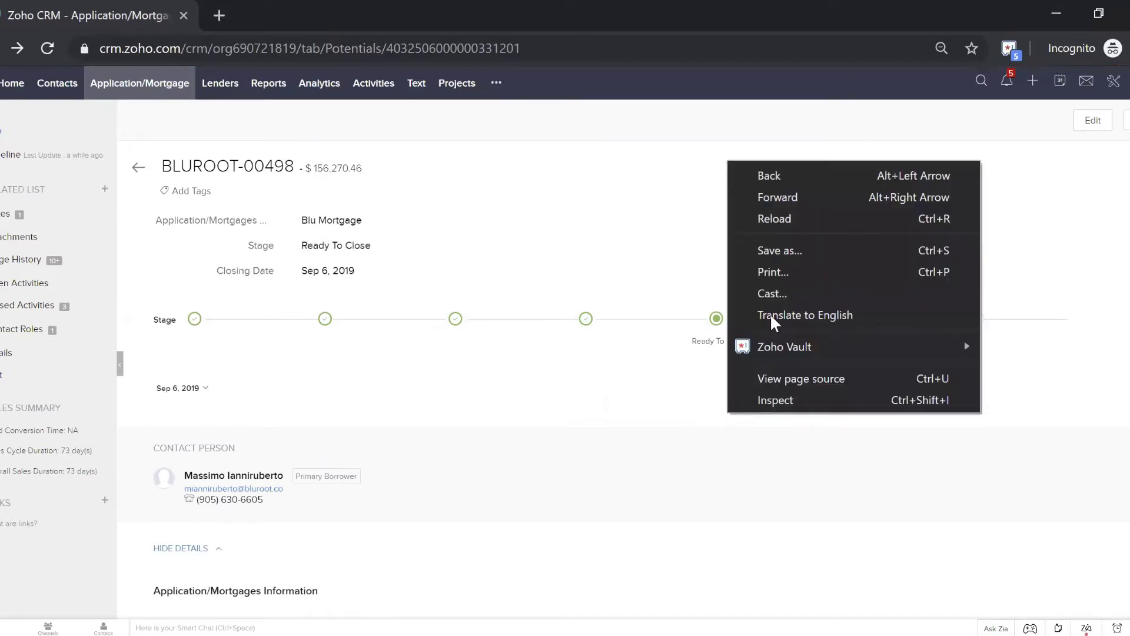
left_click(775, 225)
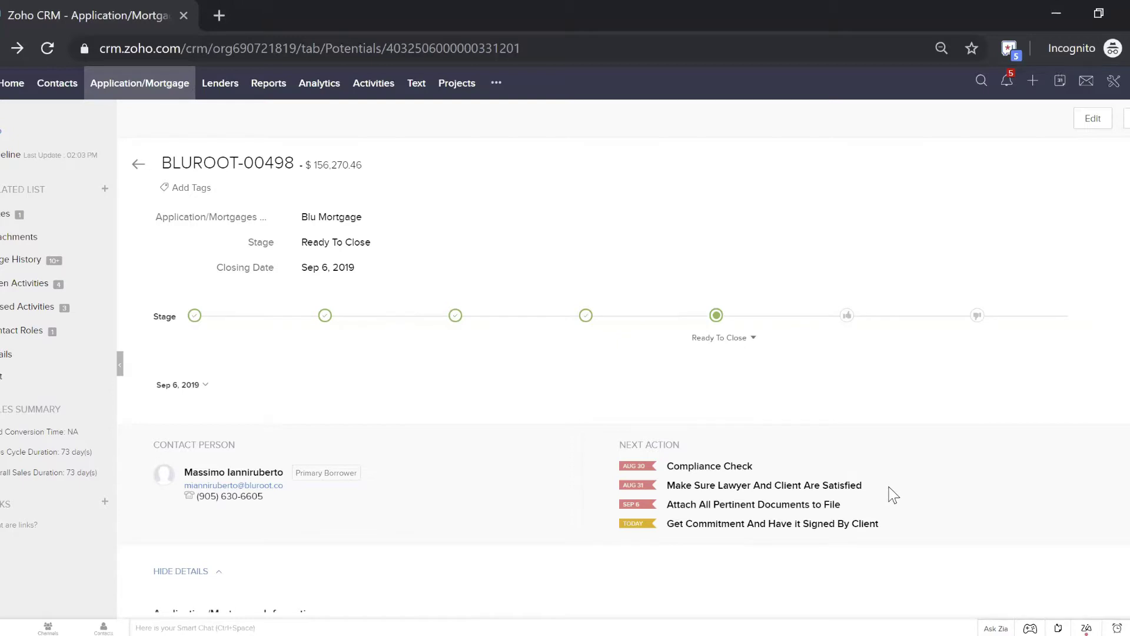
scroll(892, 492, "down", 2)
scroll(967, 421, "up", 1)
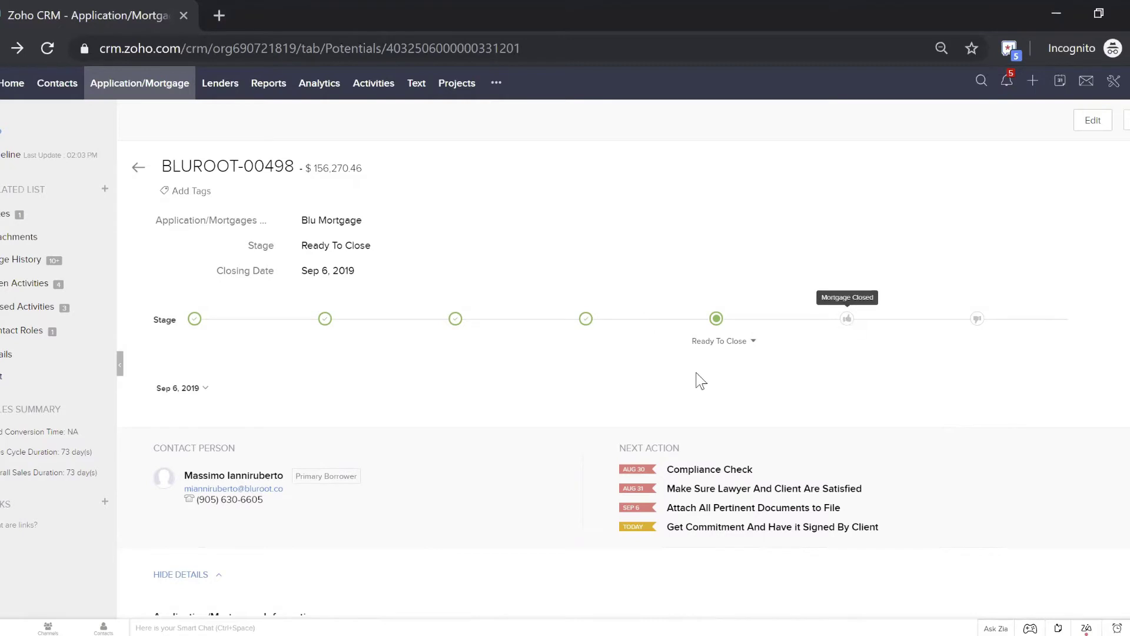
Move BLUROOT-00498 to the Mortgage Closed stage.
left_click(848, 319)
Set the closing date to Sep 30, 2019, confirm Mortgage Closed, and reload the record.
left_click(529, 162)
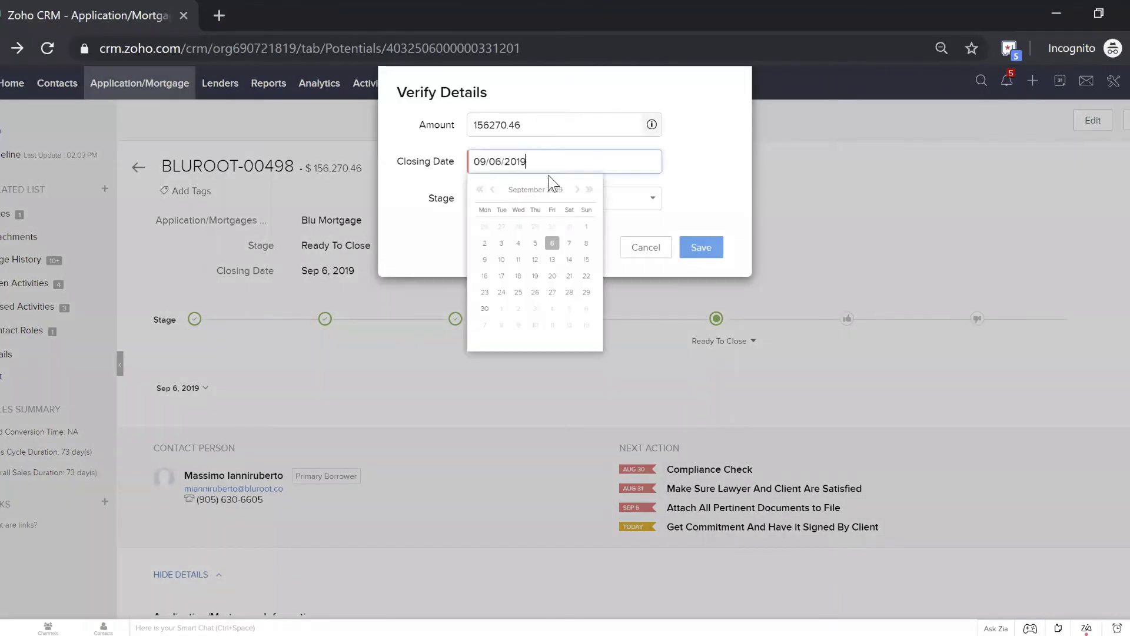
left_click(484, 307)
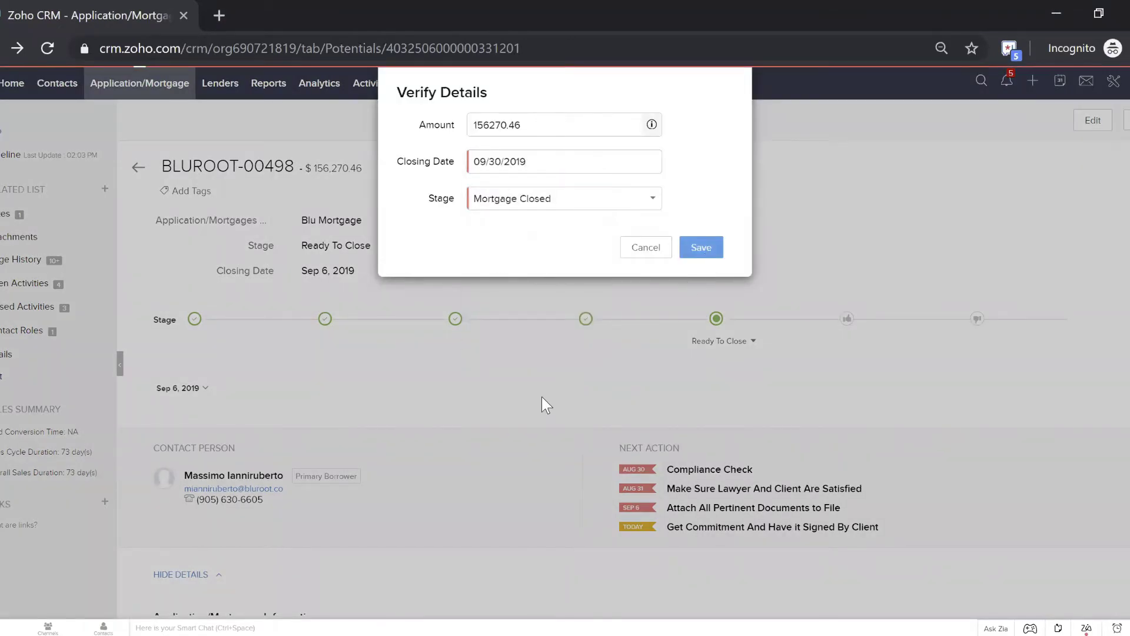
key("Return")
right_click(570, 403)
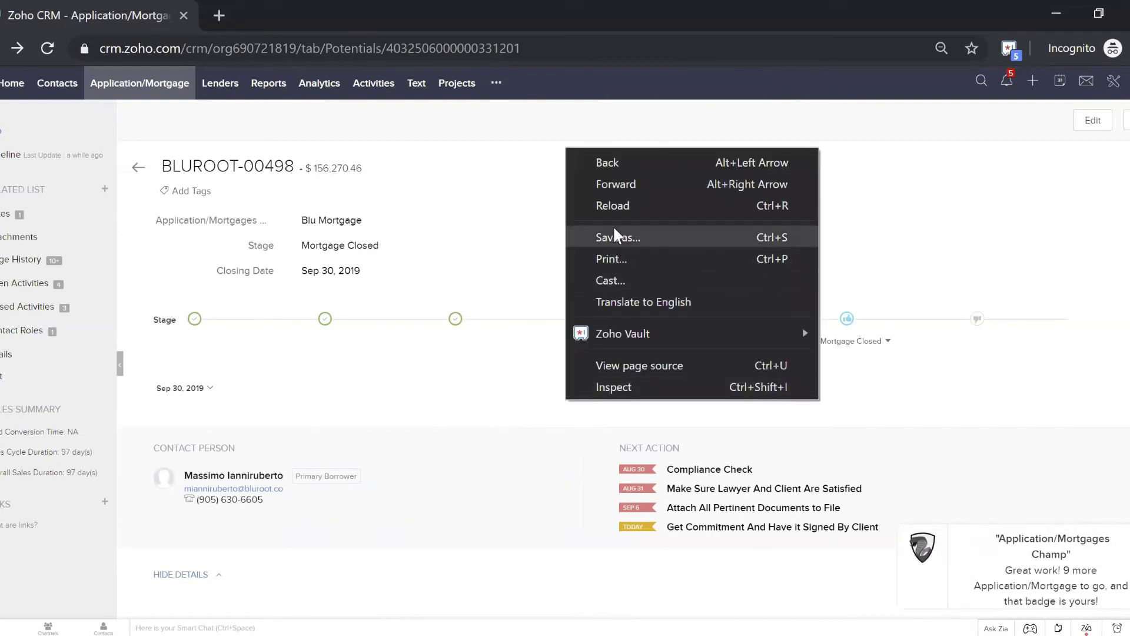
left_click(612, 205)
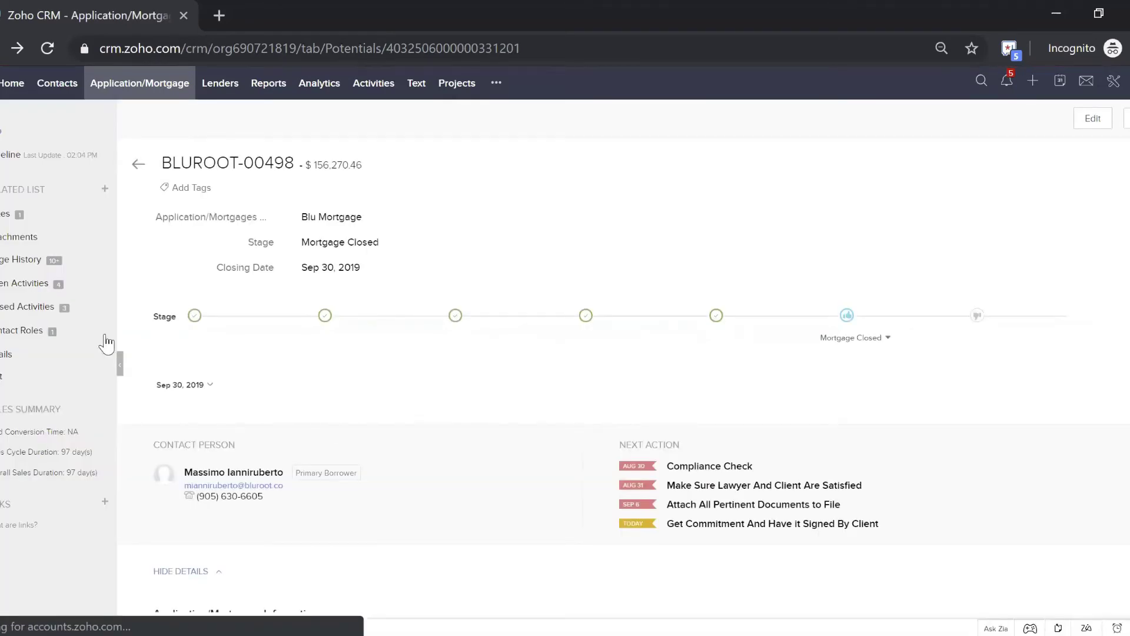
Review the closed record's open activities and return to the Application/Mortgage board.
left_click(27, 283)
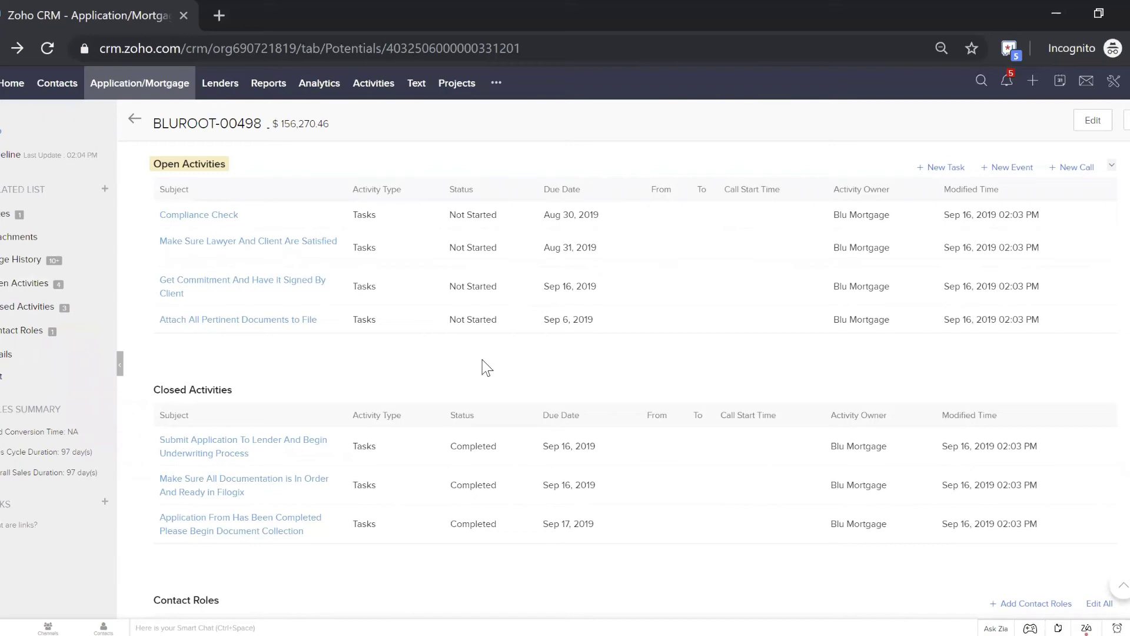
scroll(486, 368, "up", 5)
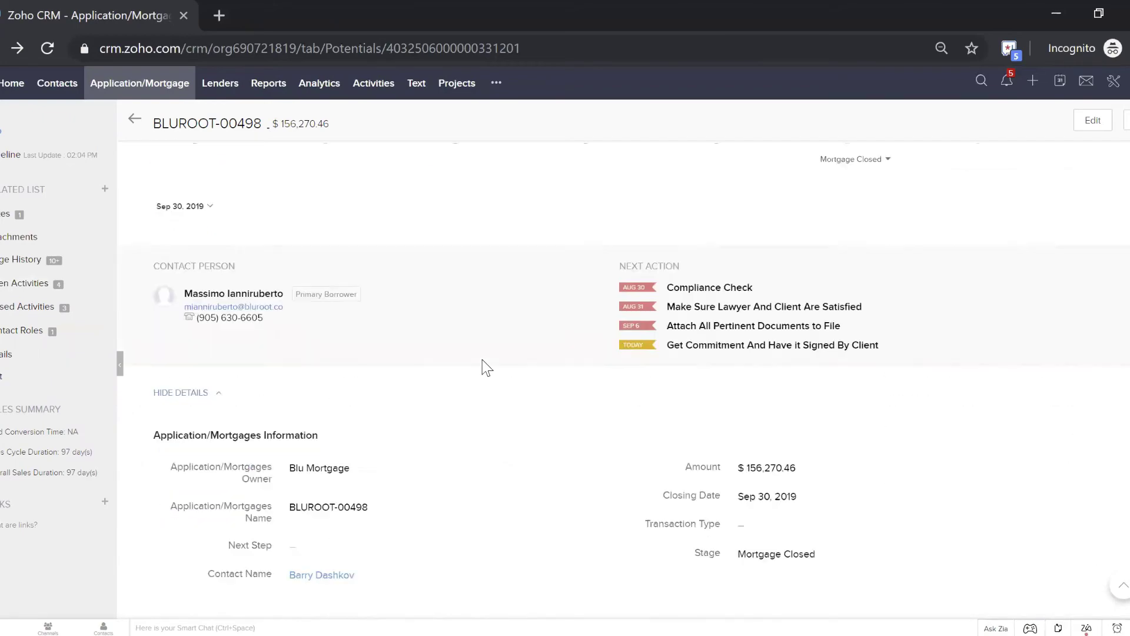
scroll(461, 346, "up", 3)
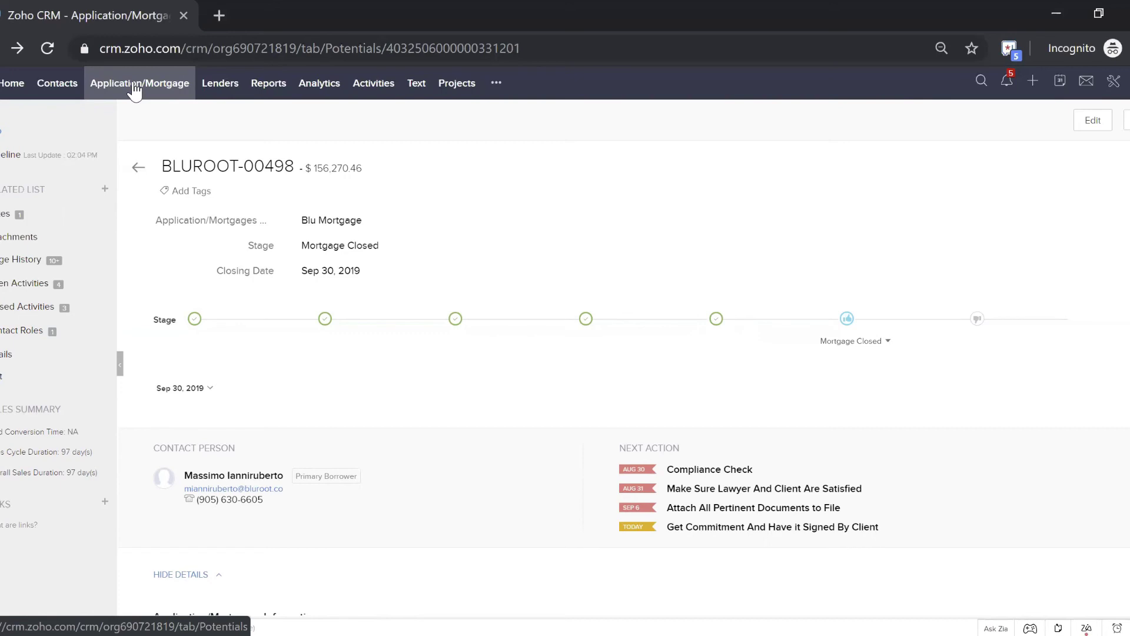
left_click(134, 83)
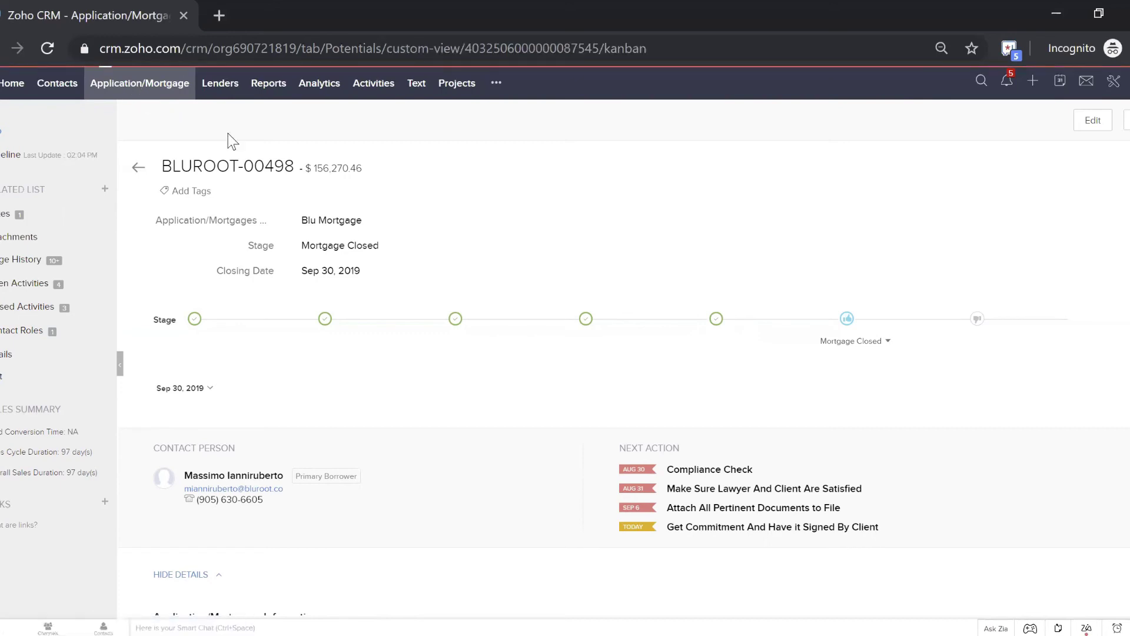